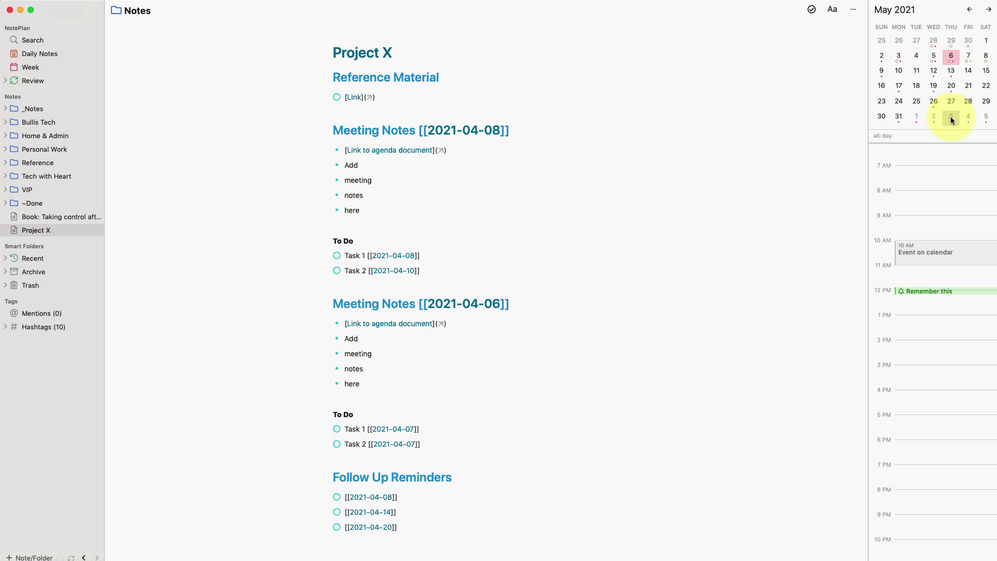
Make Project X the active note and reveal its title and Reference Material heading levels
left_click(52, 234)
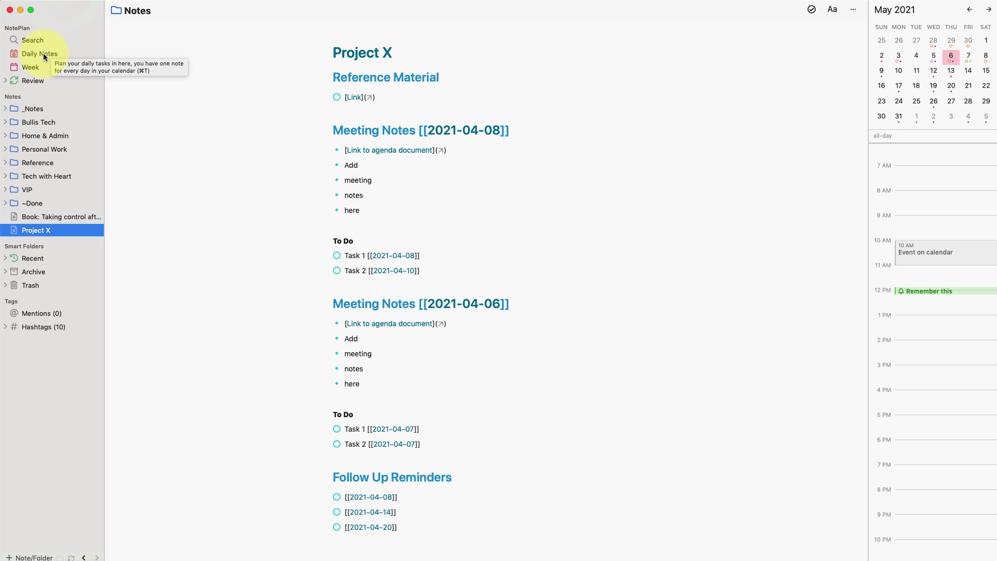
left_click(373, 119)
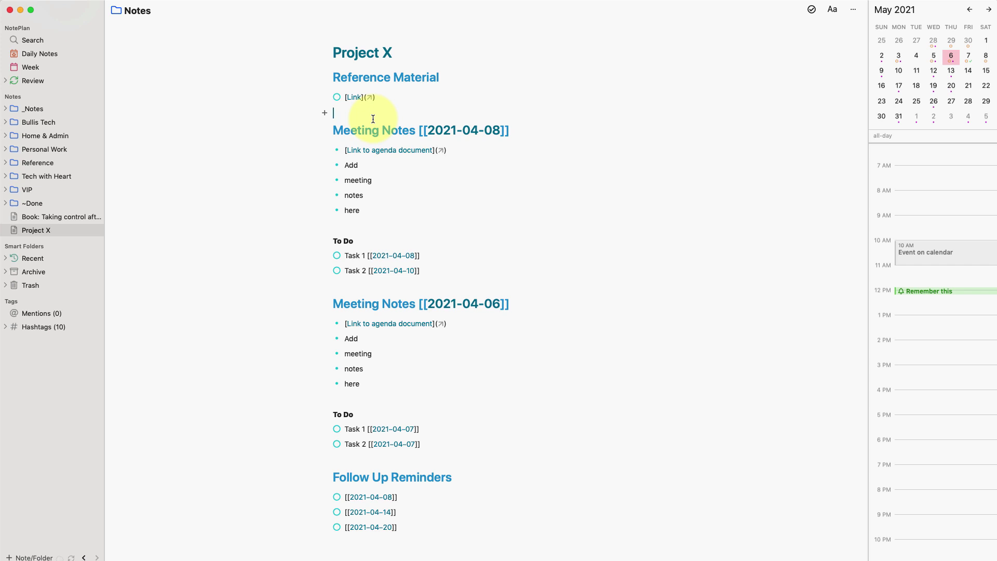
left_click(373, 119)
left_click(398, 55)
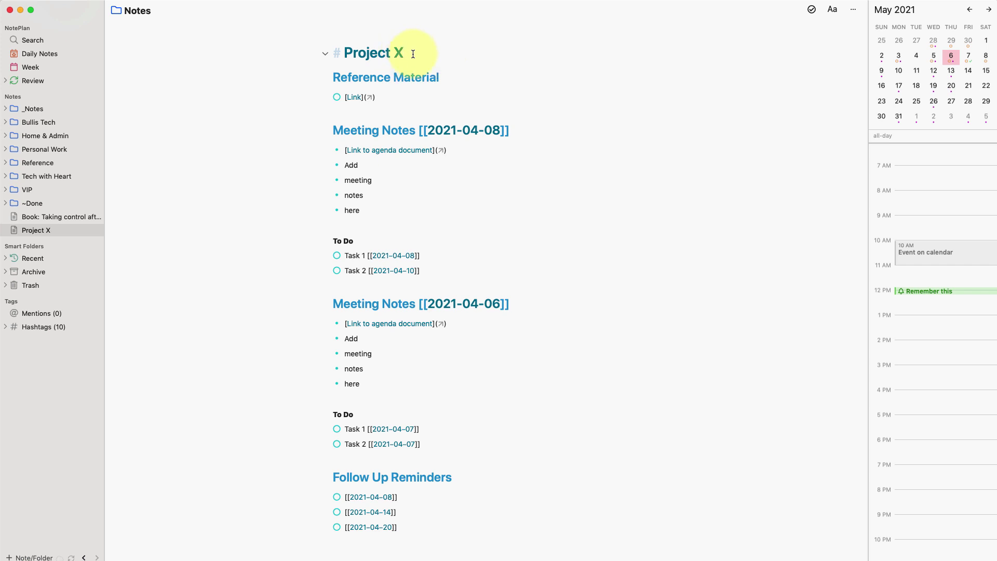
left_click(340, 78)
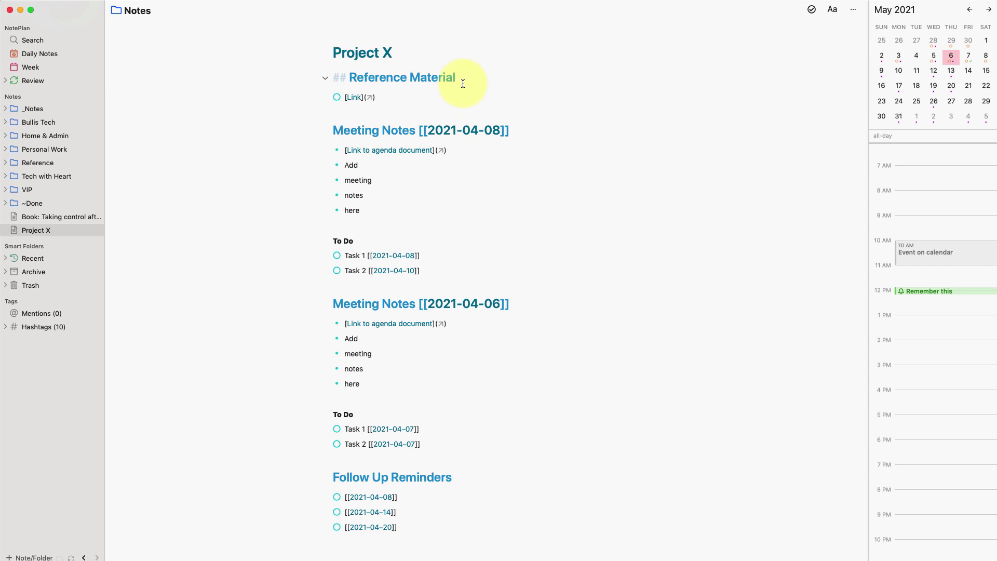
left_click(443, 94)
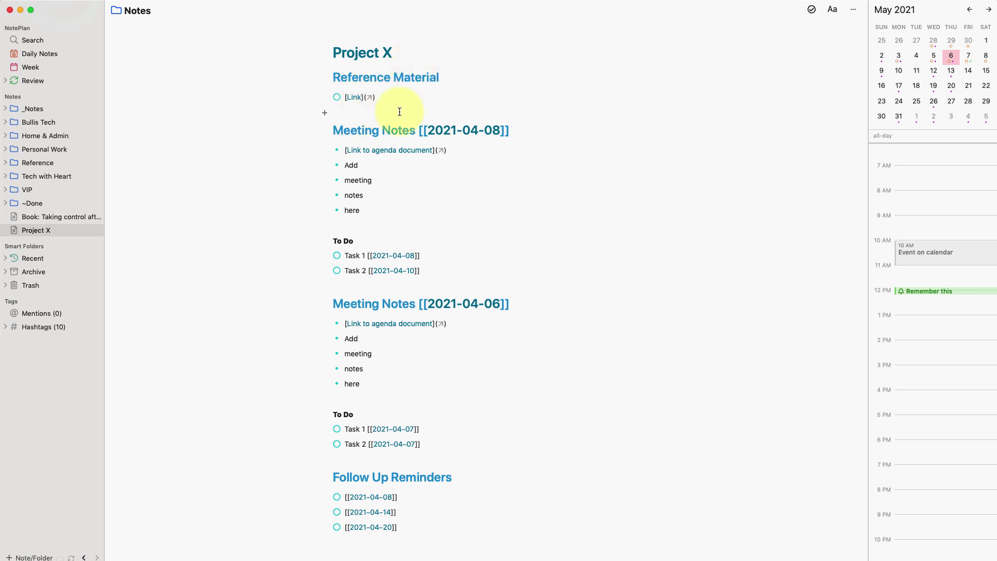
left_click(345, 98)
left_click(396, 101)
key("Return")
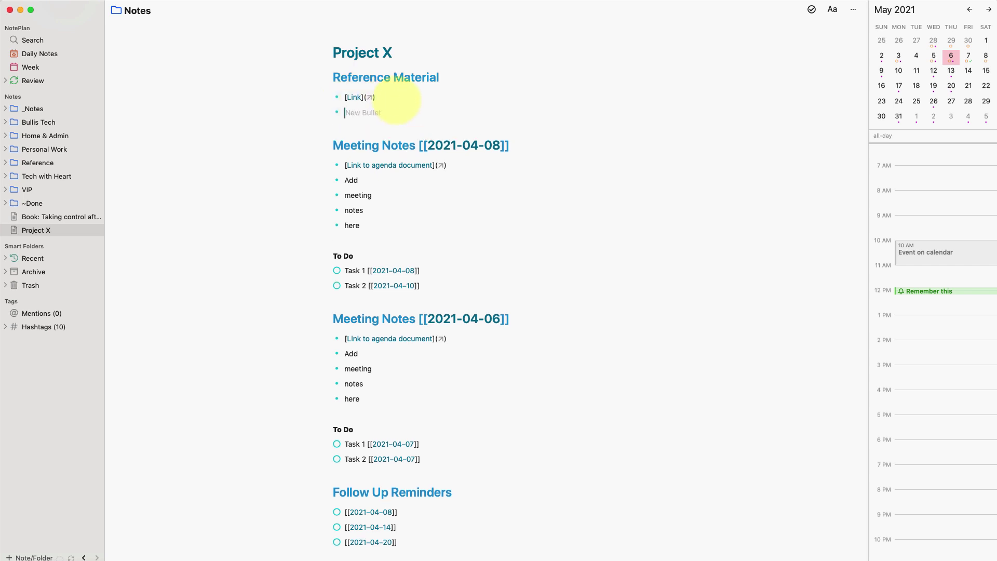
type("[")
type("Files]")
type("(www.url")
type(")")
left_click(323, 76)
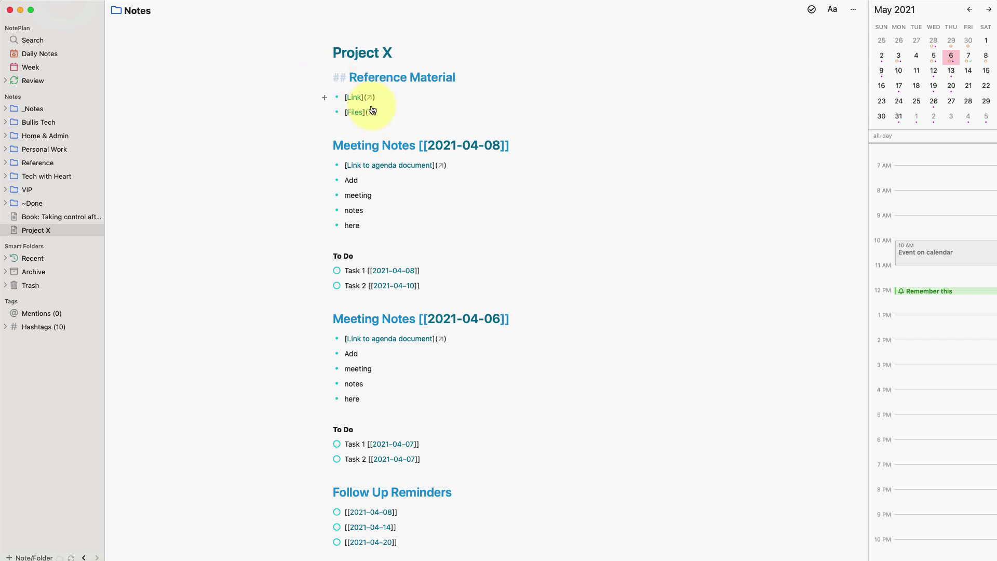
left_click(323, 79)
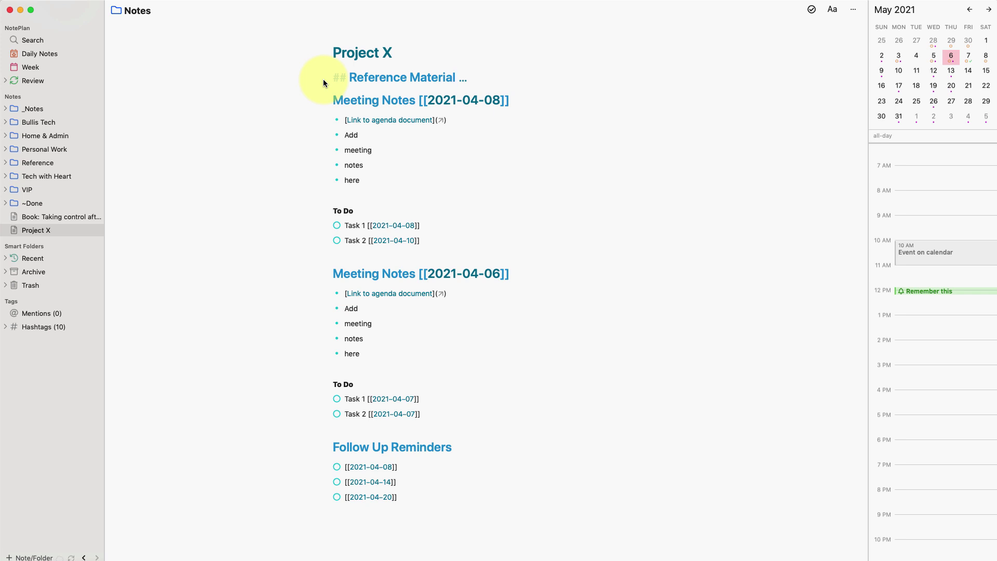
left_click(323, 79)
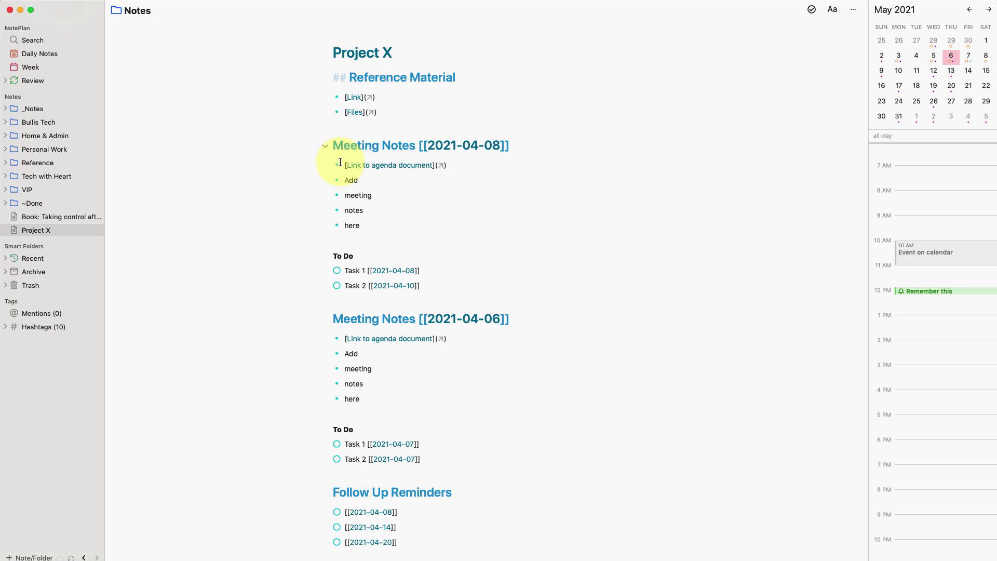
left_click(361, 152)
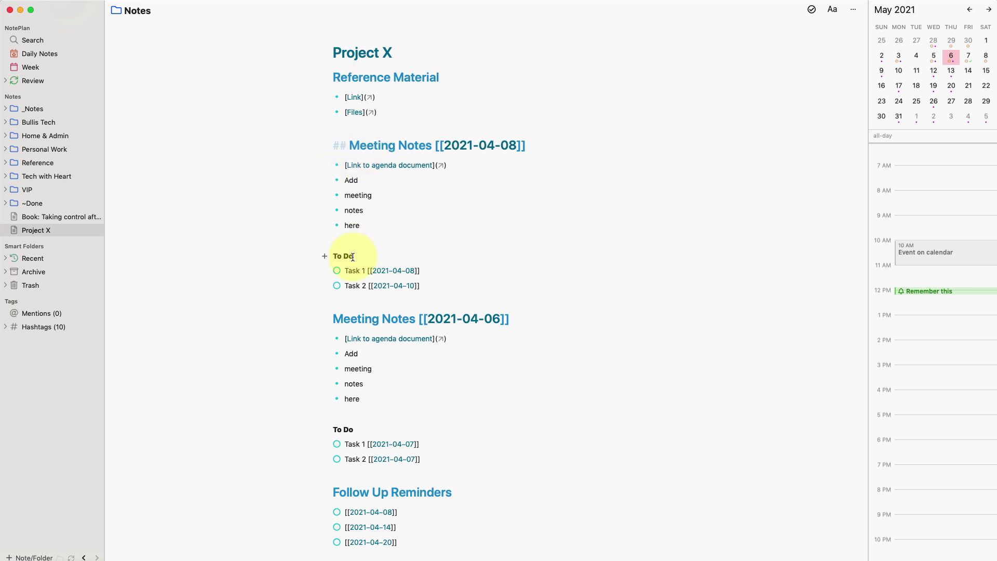
scroll(391, 310, "down", 2)
left_click(436, 125)
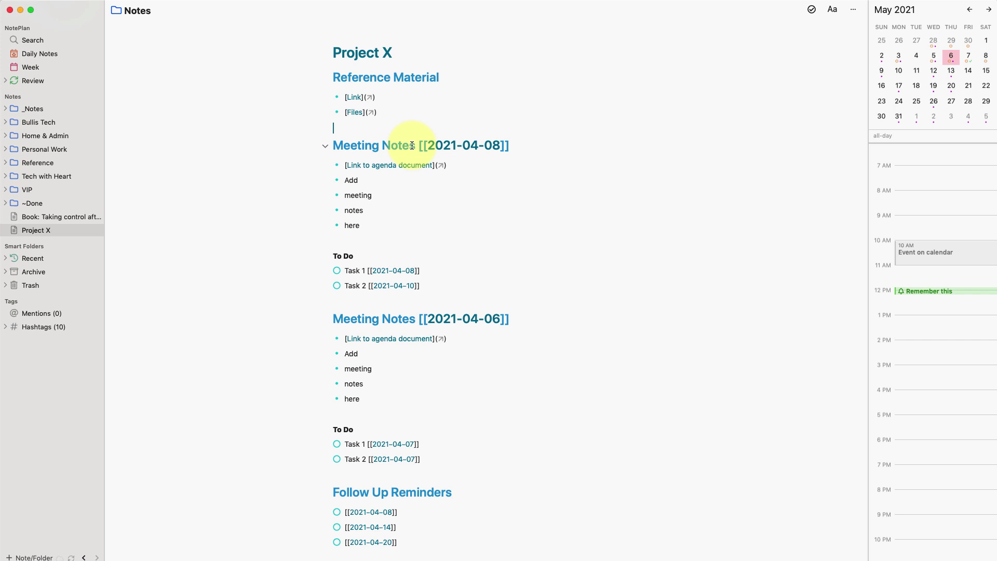
scroll(355, 427, "down", 1)
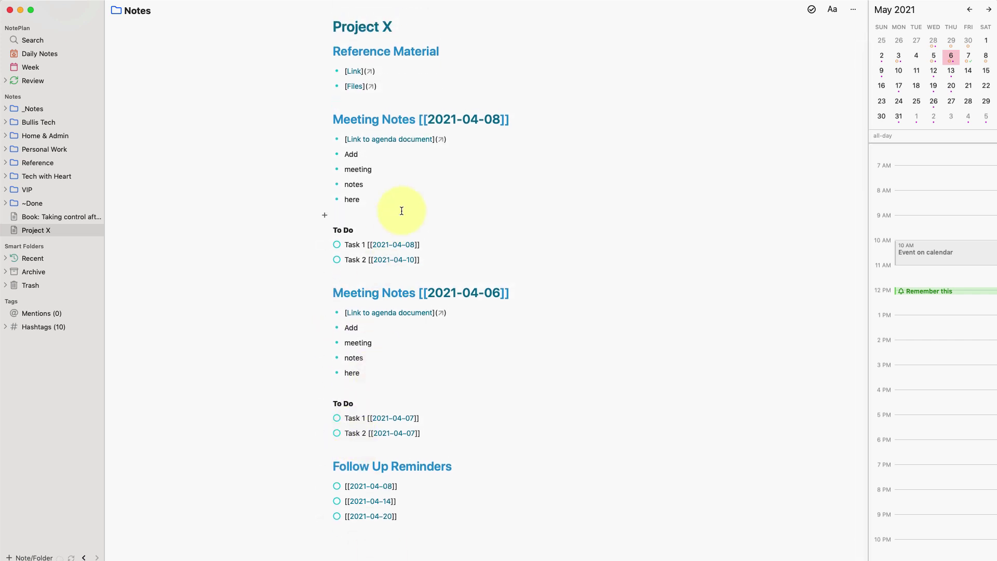
scroll(400, 211, "up", 1)
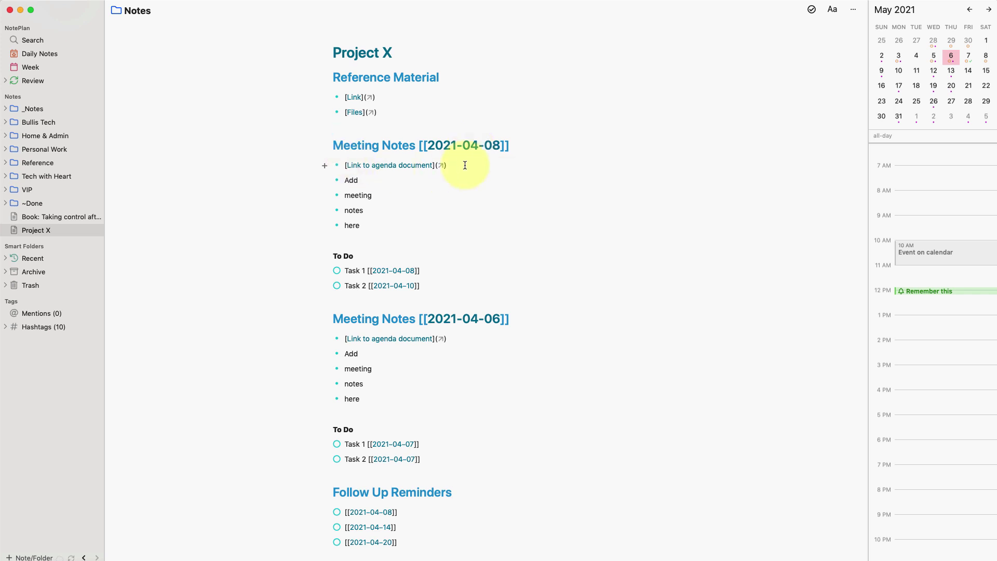
Change Task 2's date link in the 2021-04-08 meeting notes from [[2021-04-10]] to [[2021-04-11]]
left_click_drag(465, 165, 329, 164)
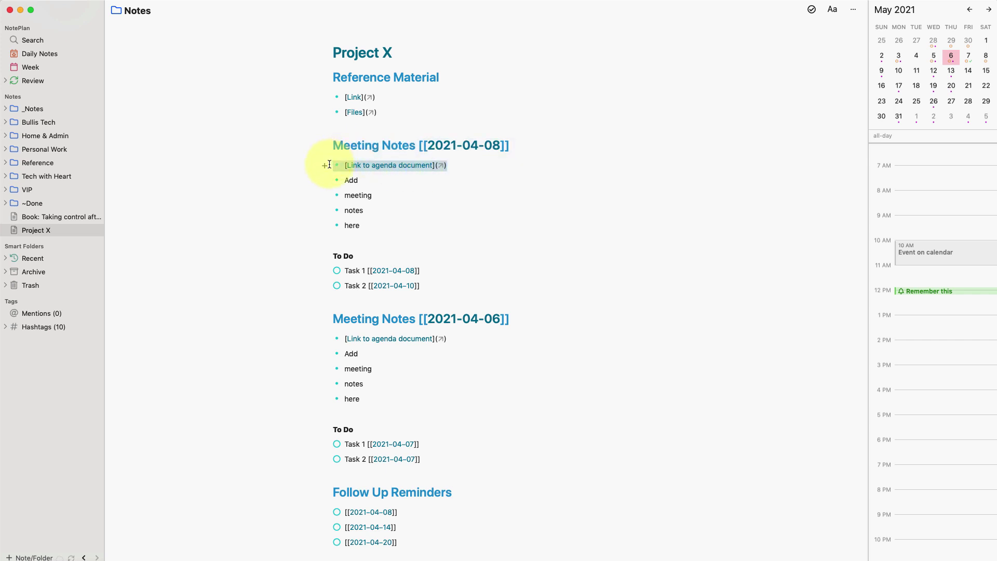
left_click(376, 185)
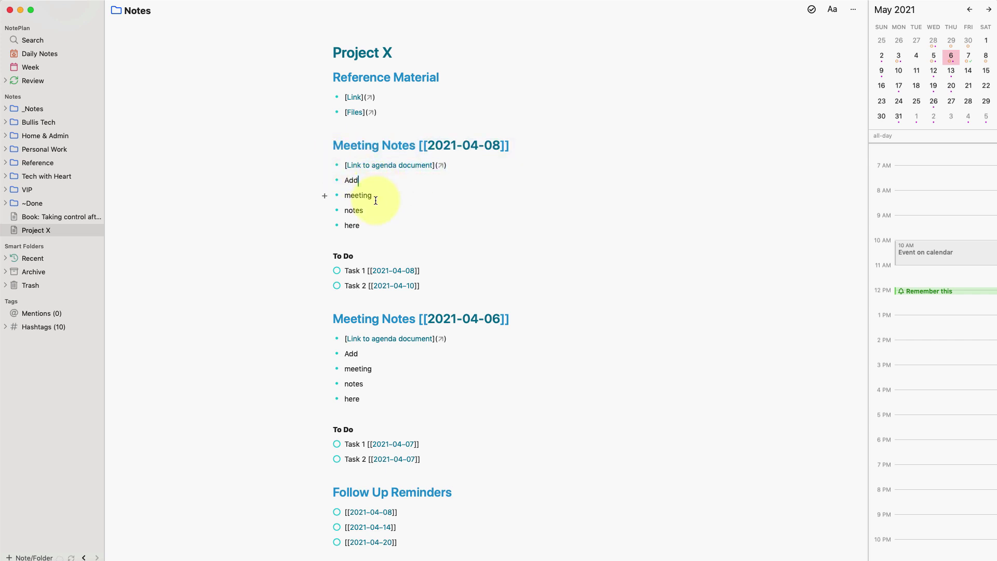
left_click(366, 226)
left_click(359, 256)
left_click(358, 271)
left_click(360, 287)
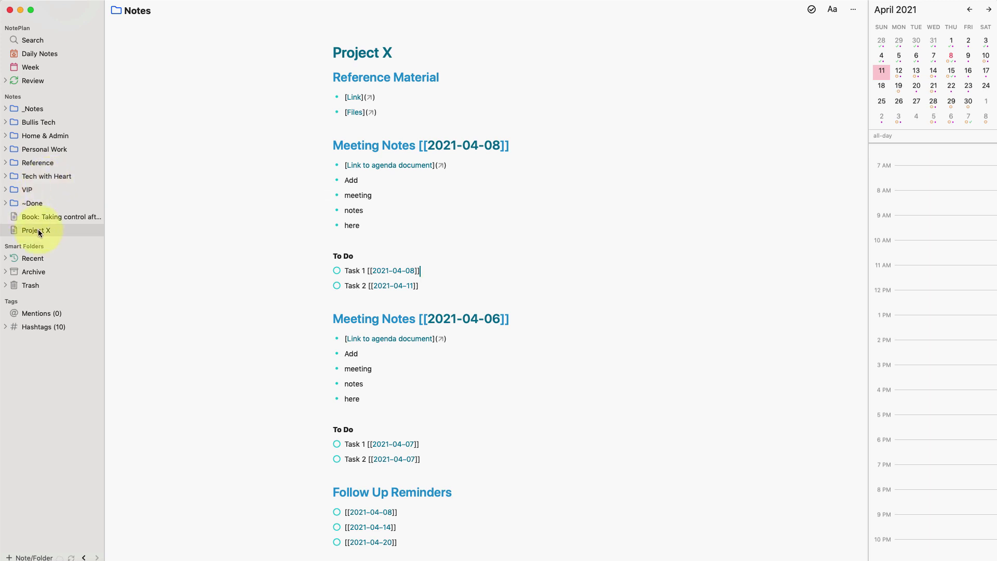
Open the Sun, Apr 11 daily note and collapse and re-expand its reference to Project X's Task 2
left_click(387, 286)
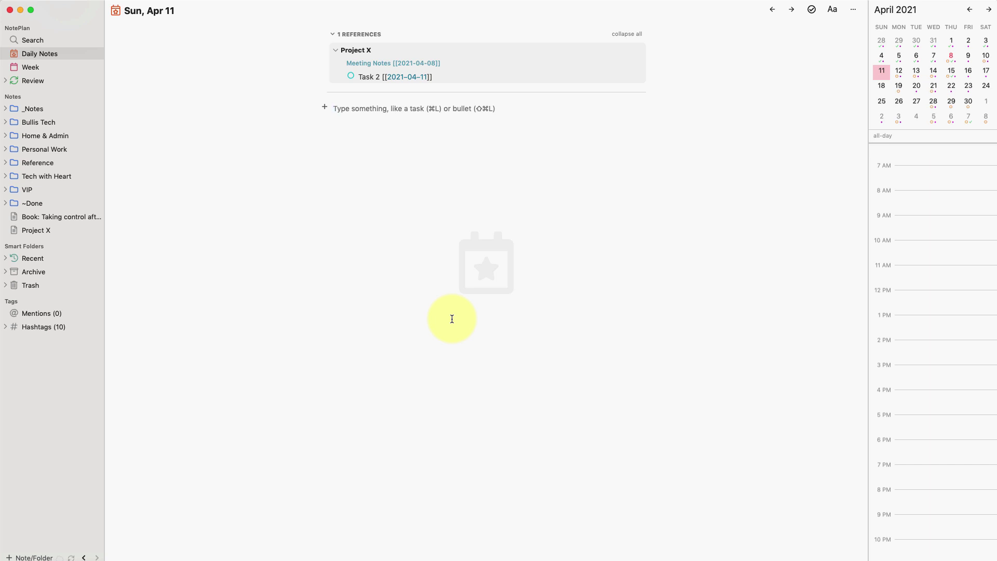
left_click(635, 35)
left_click(634, 34)
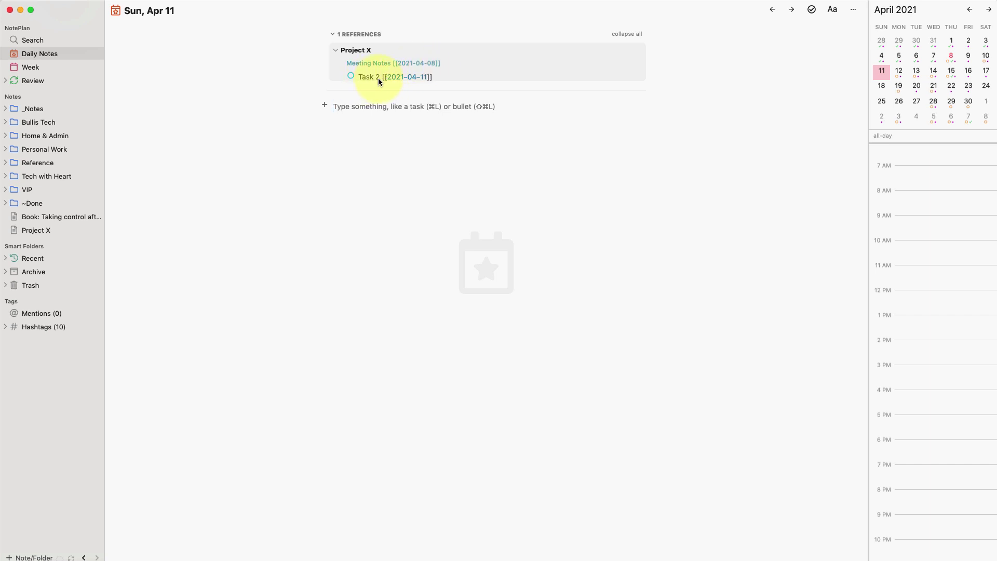
Jump back to Project X via the Task 2 reference and reveal the title and To Do markdown
left_click(484, 77)
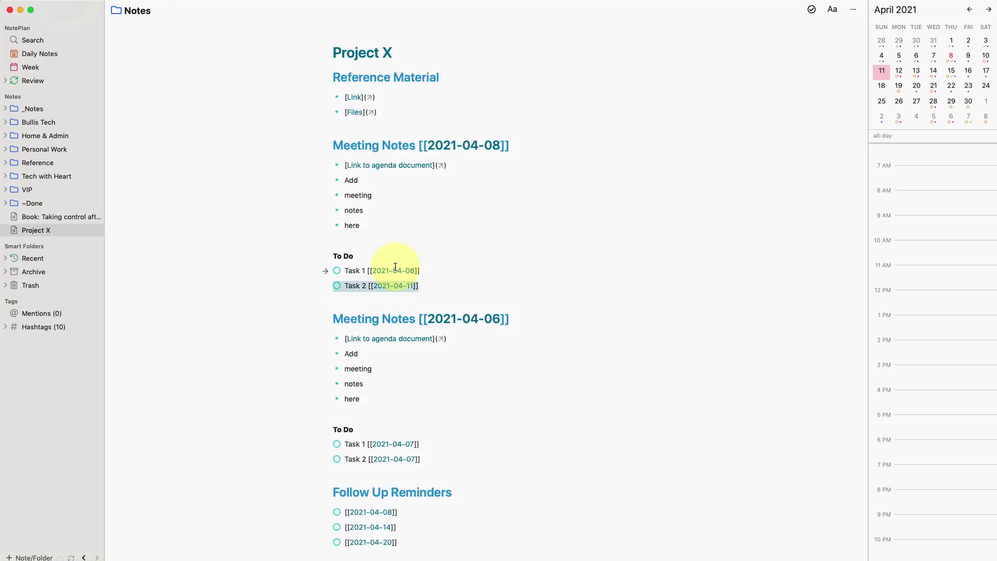
left_click(427, 289)
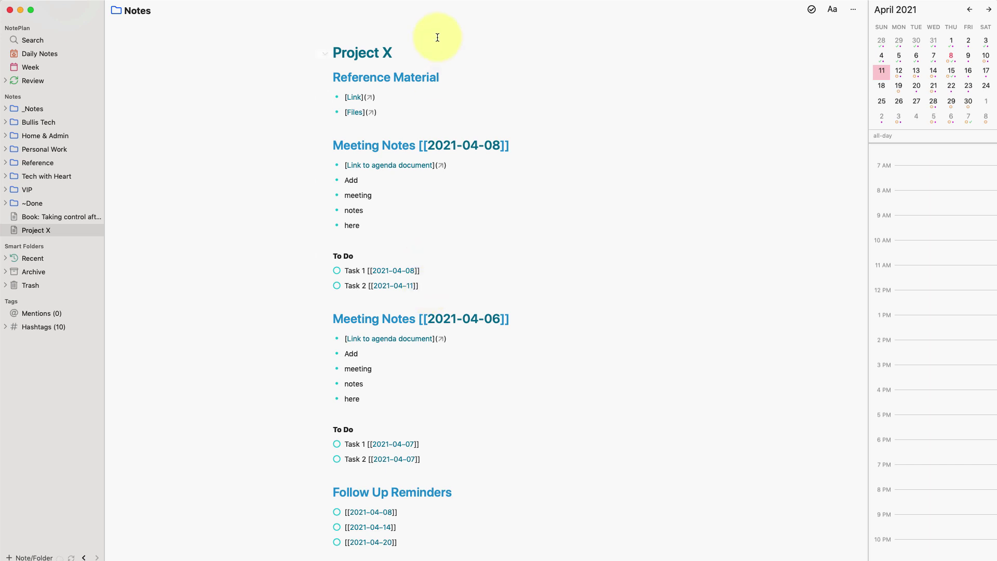
left_click(396, 51)
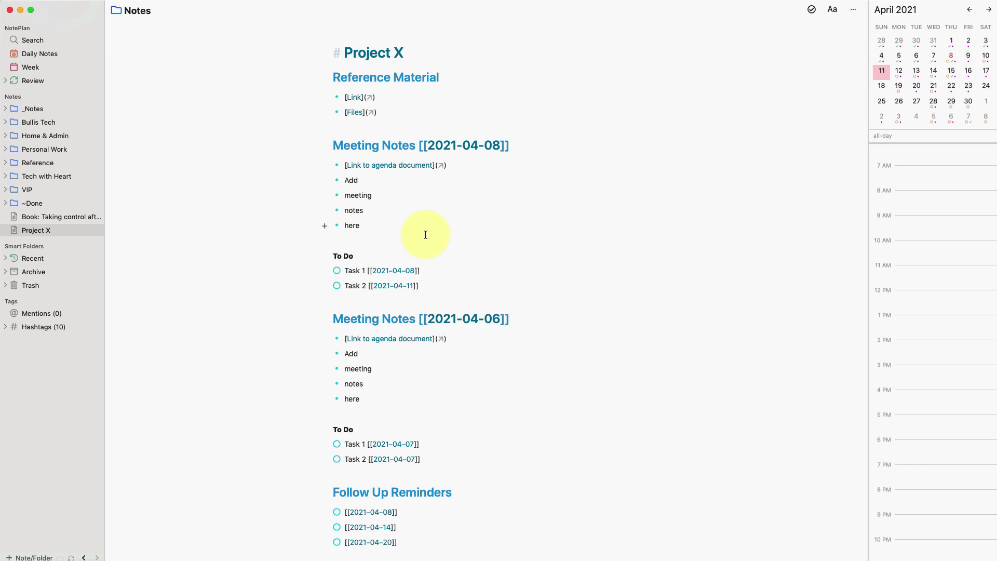
left_click(410, 257)
left_click(439, 278)
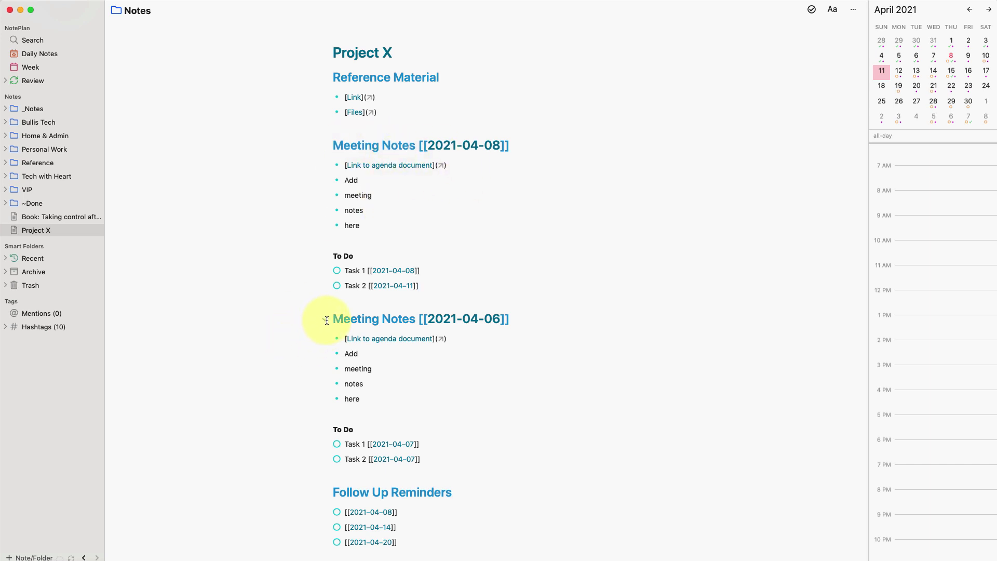
Fold and unfold the second Meeting Notes section, dismissing the date suggestion
left_click(326, 319)
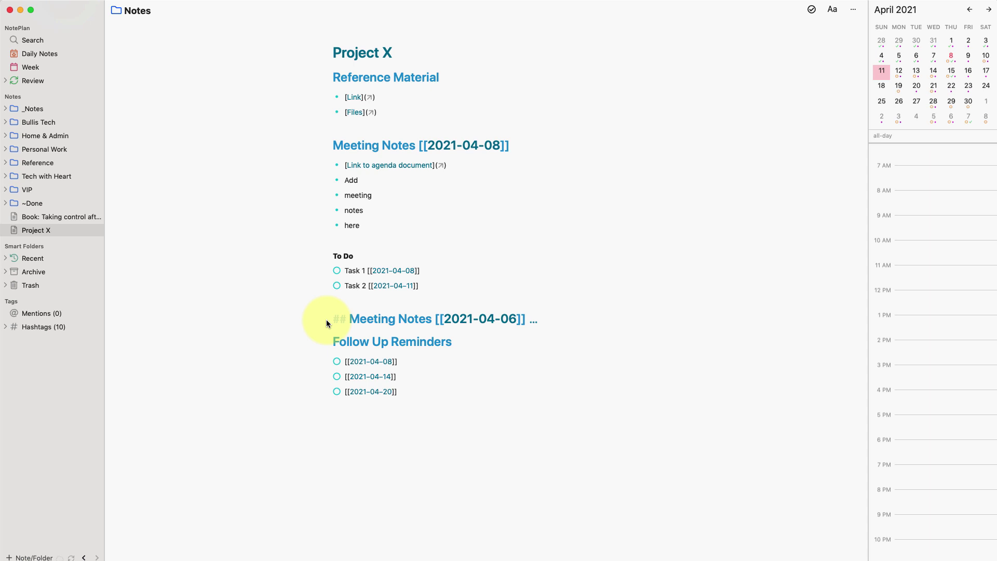
left_click(326, 319)
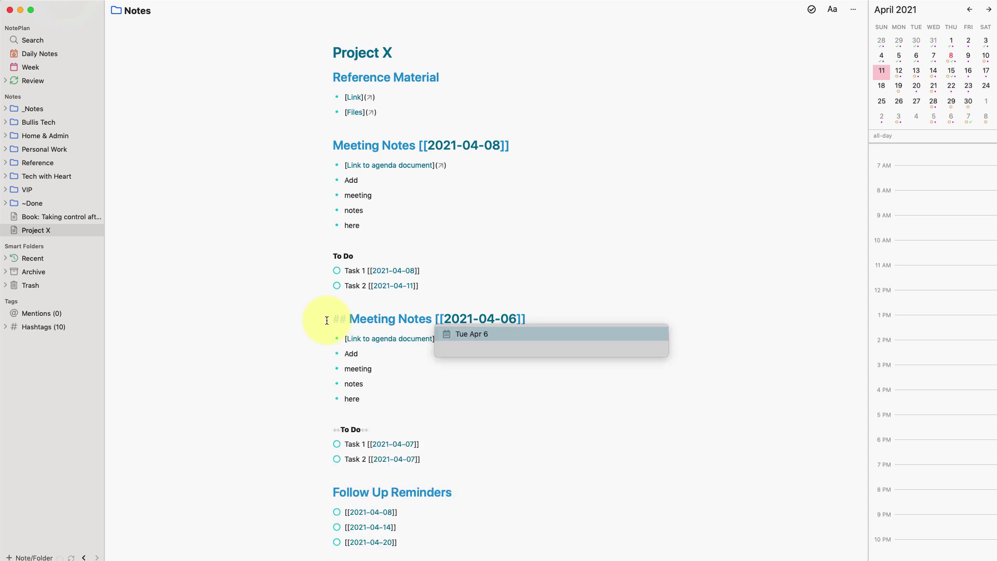
left_click(421, 431)
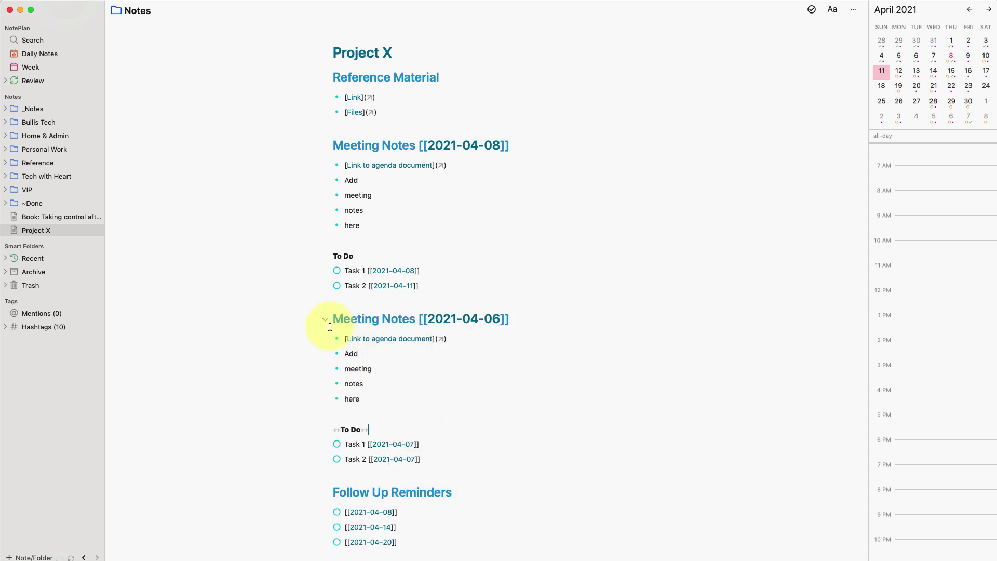
Check off Task 1 and Task 2 under both To Do lists
scroll(397, 446, "down", 1)
mouse_move(342, 467)
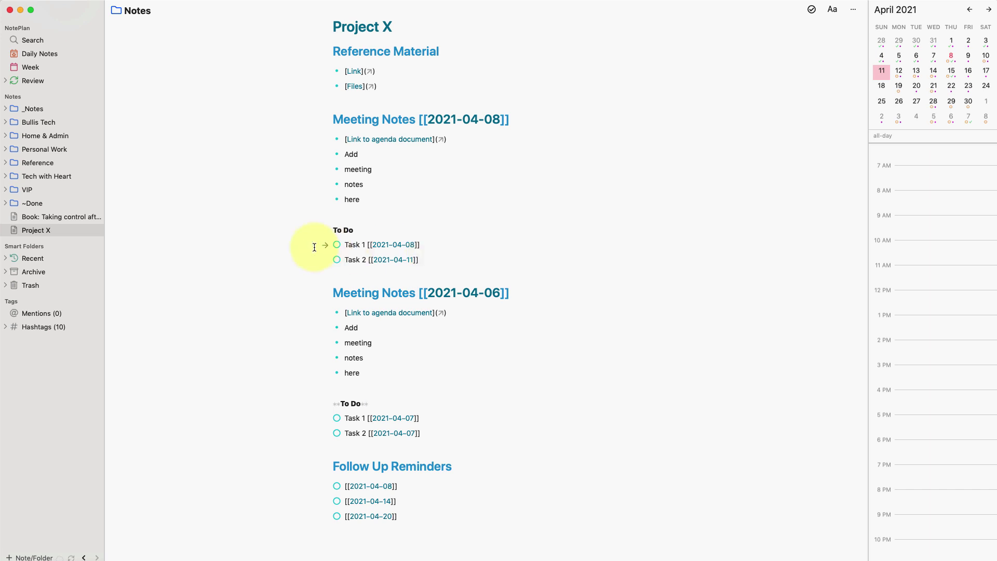
left_click(337, 245)
left_click(337, 260)
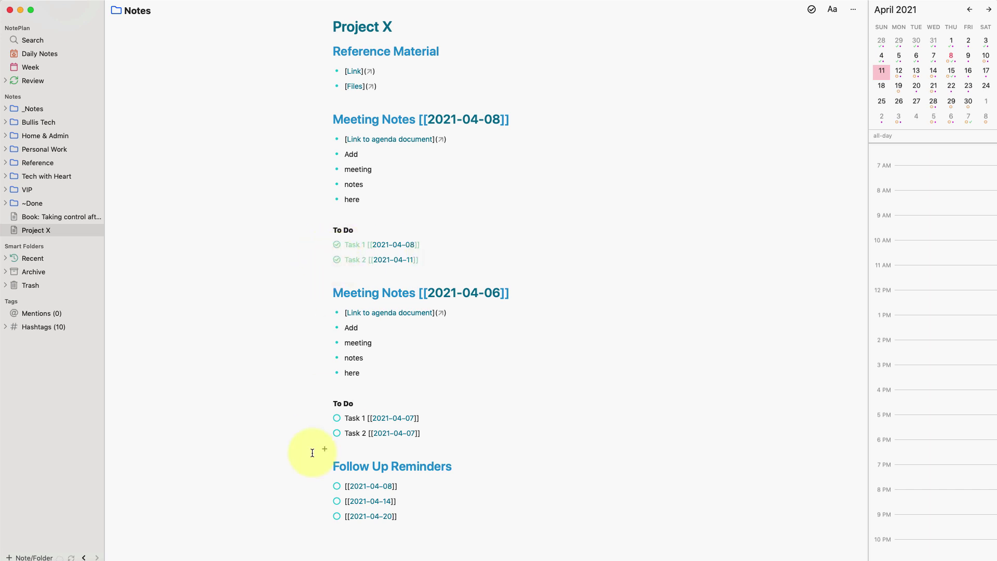
left_click(337, 418)
left_click(336, 434)
scroll(389, 278, "up", 2)
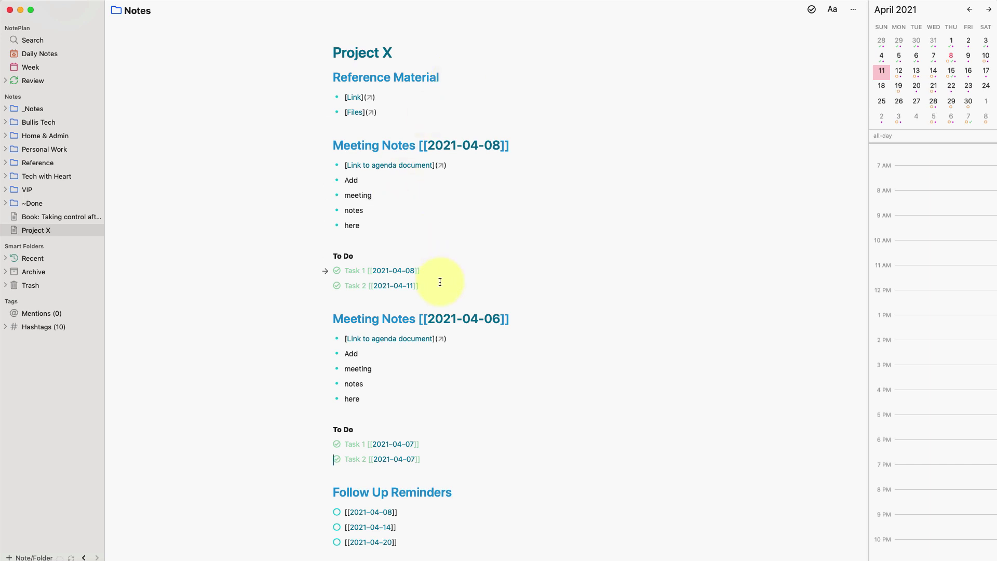
scroll(439, 282, "down", 2)
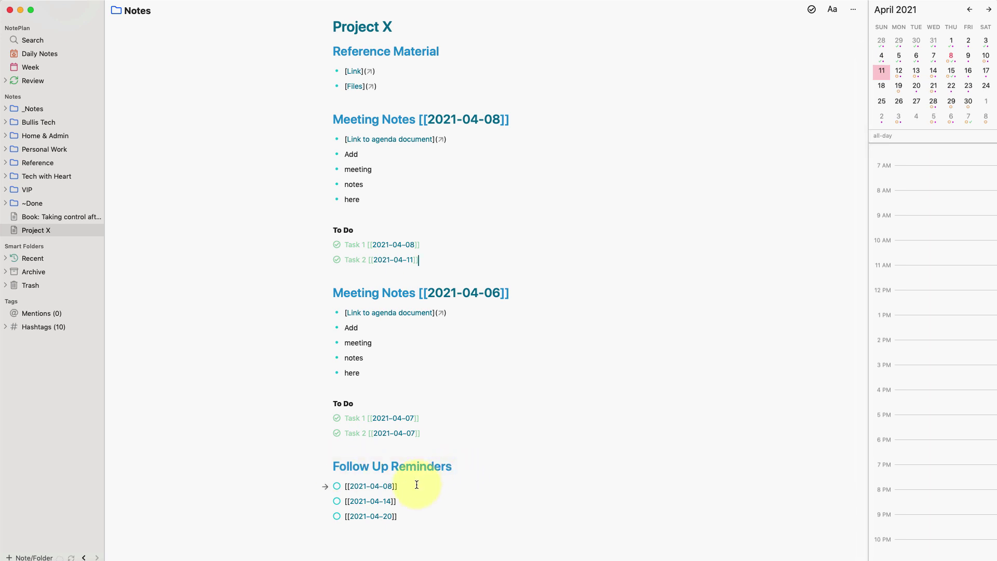
left_click(406, 503)
left_click(413, 514)
left_click_drag(428, 523, 306, 486)
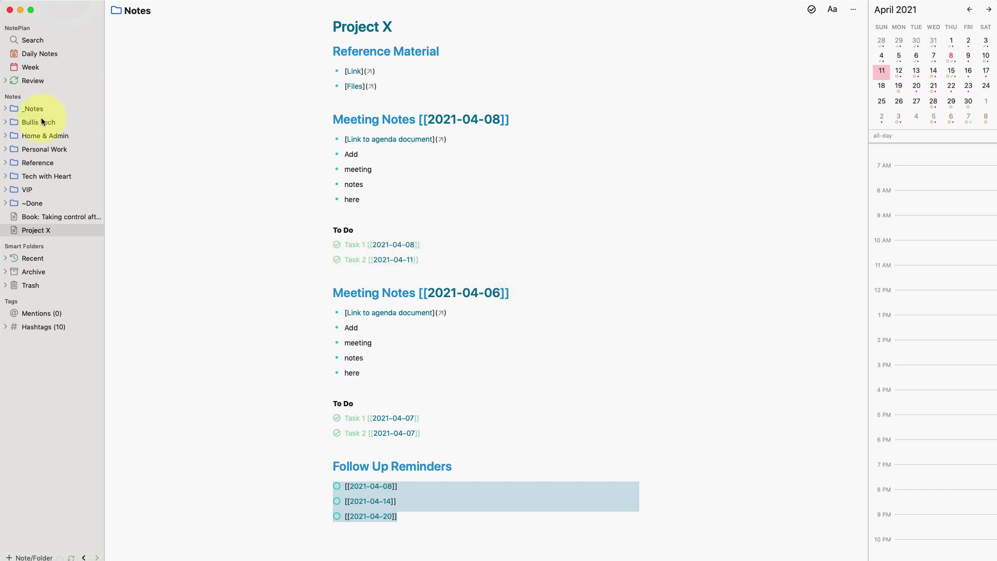
left_click(330, 485)
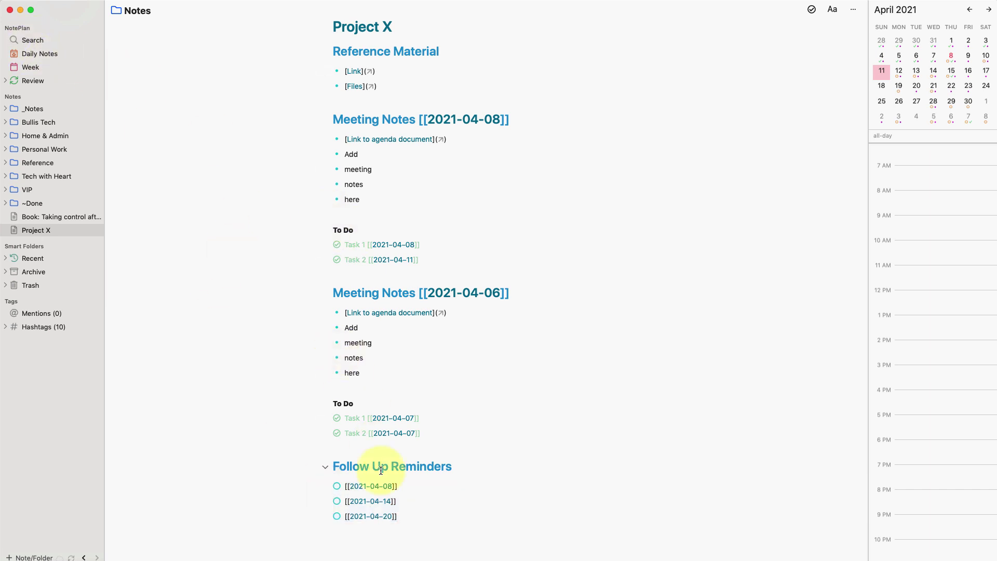
Open the Apr 26 daily note from the [[2021-04-26]] reminder, then return to Project X
left_click(379, 517)
left_click(379, 517)
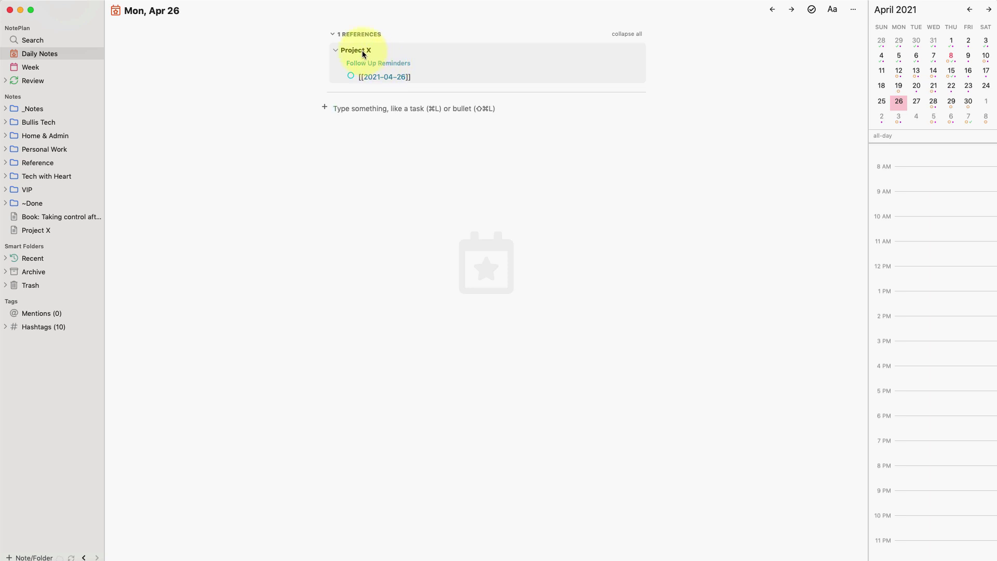
left_click(448, 59)
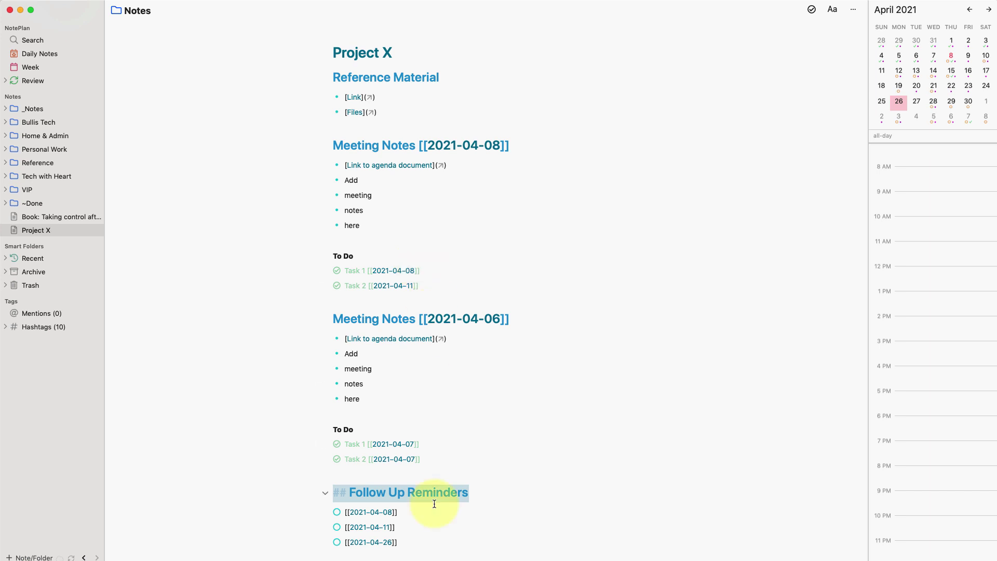
left_click(451, 535)
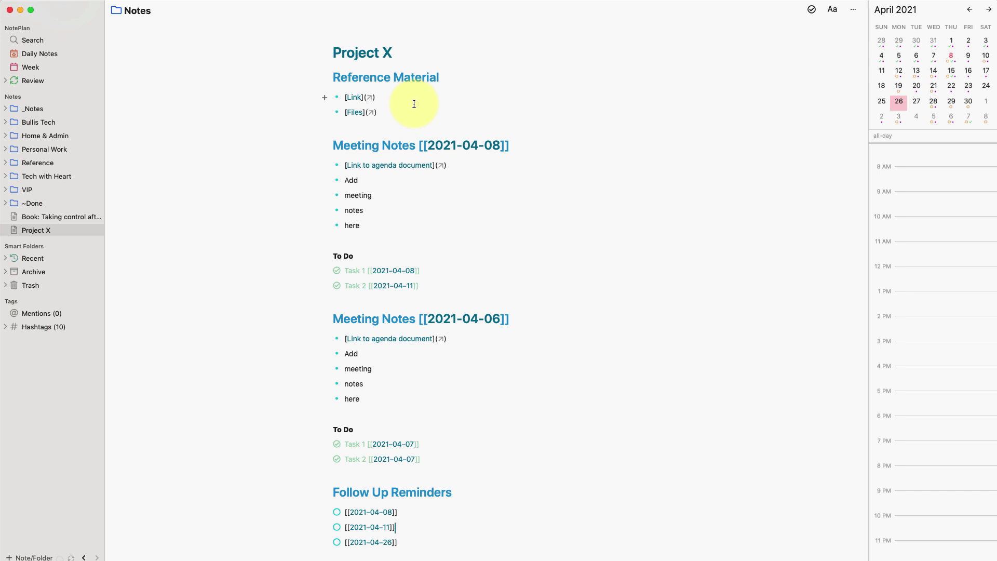